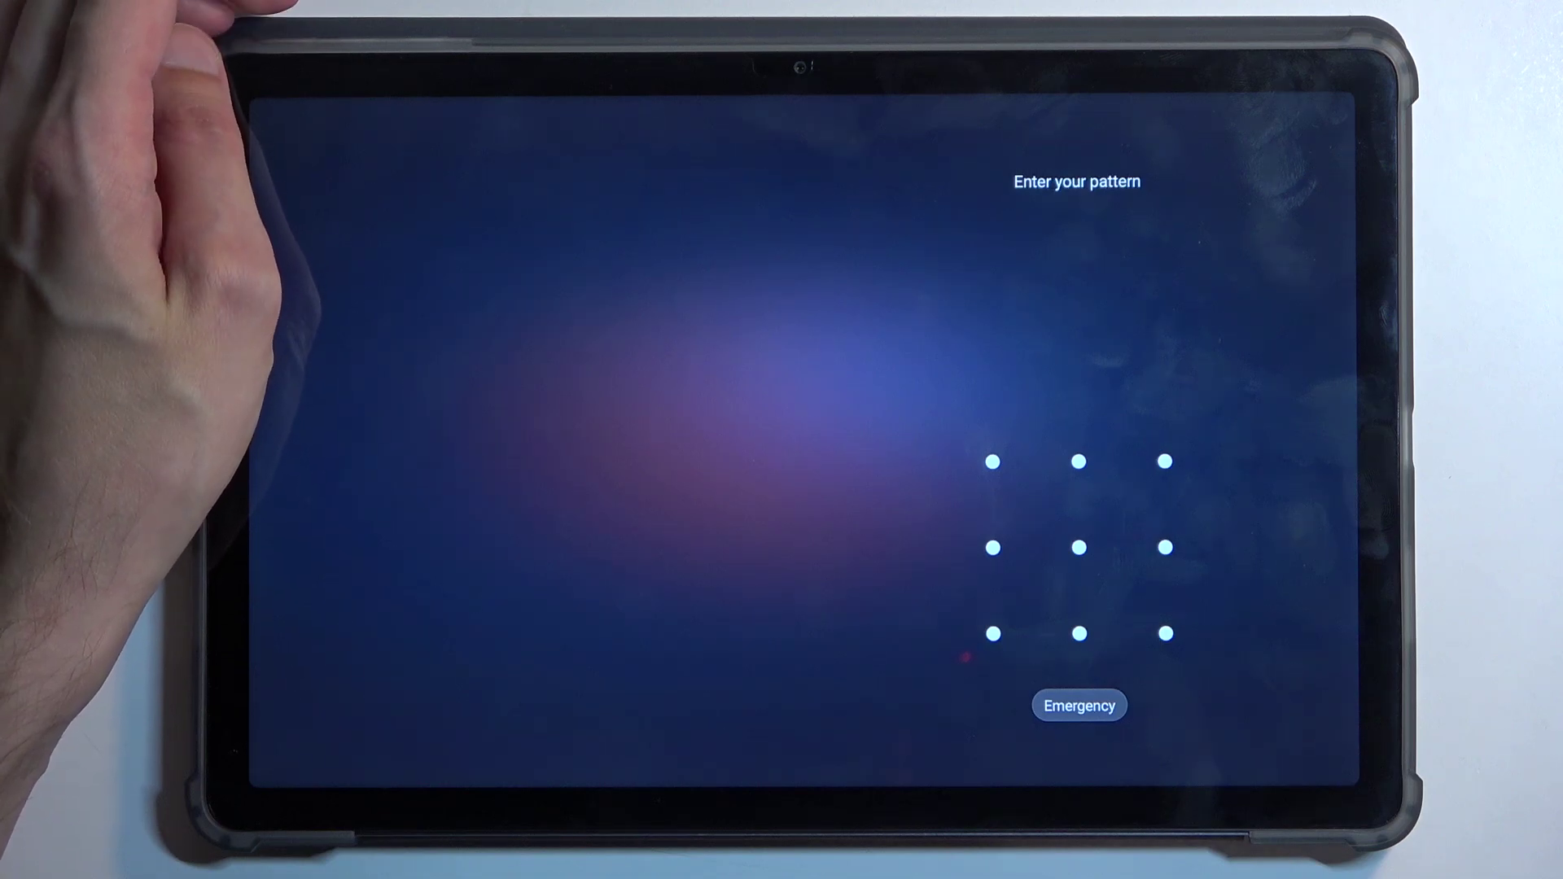
Power off the tablet from the lock screen's power menu and confirm the shutdown
key("XF86PowerOff")
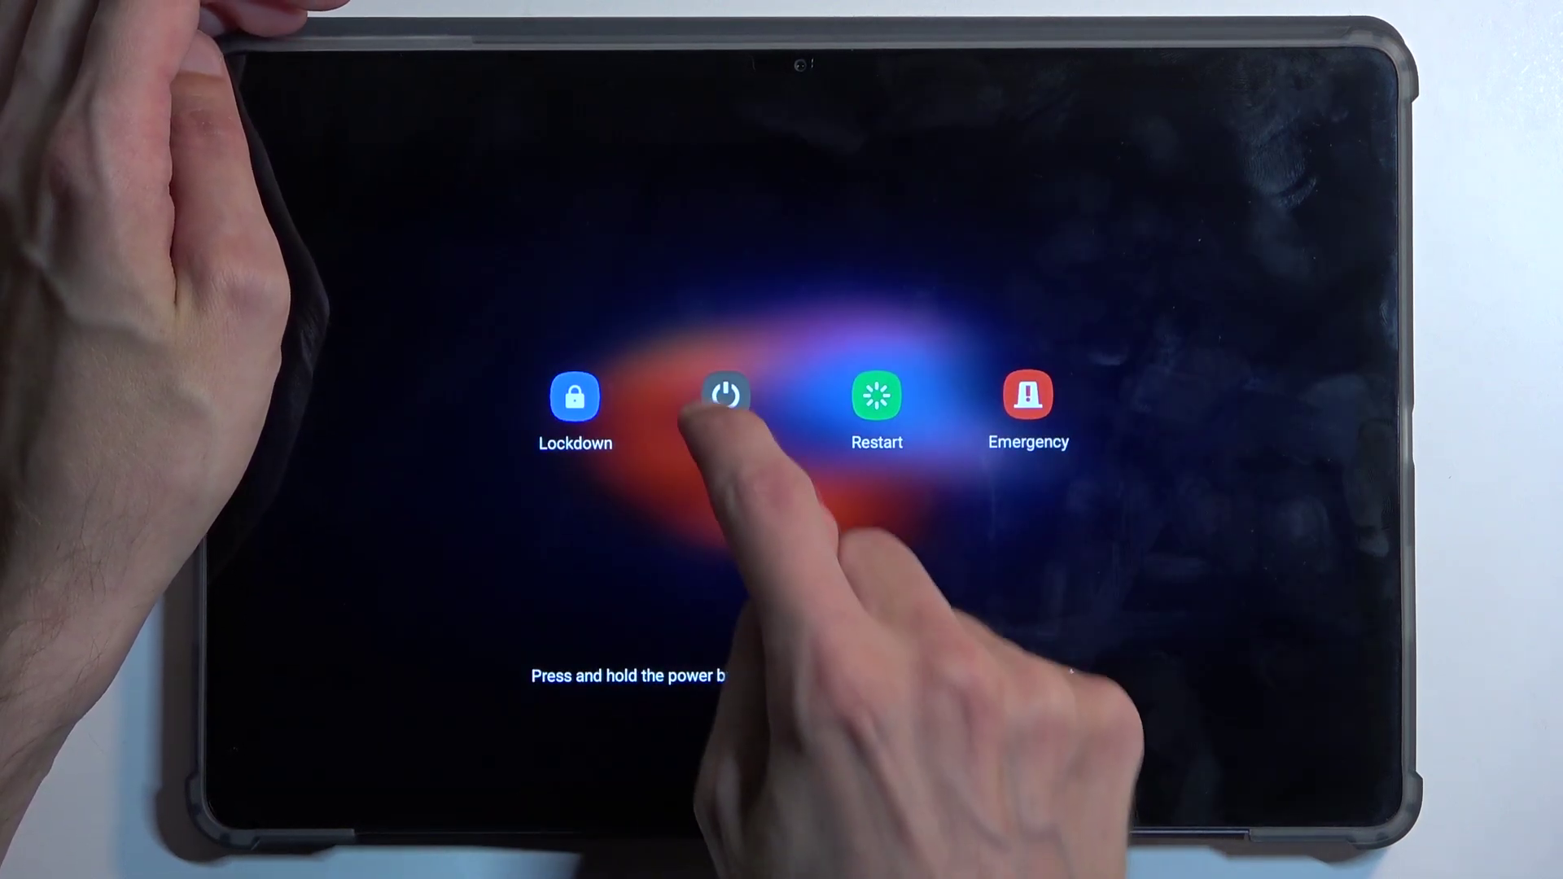
left_click(726, 394)
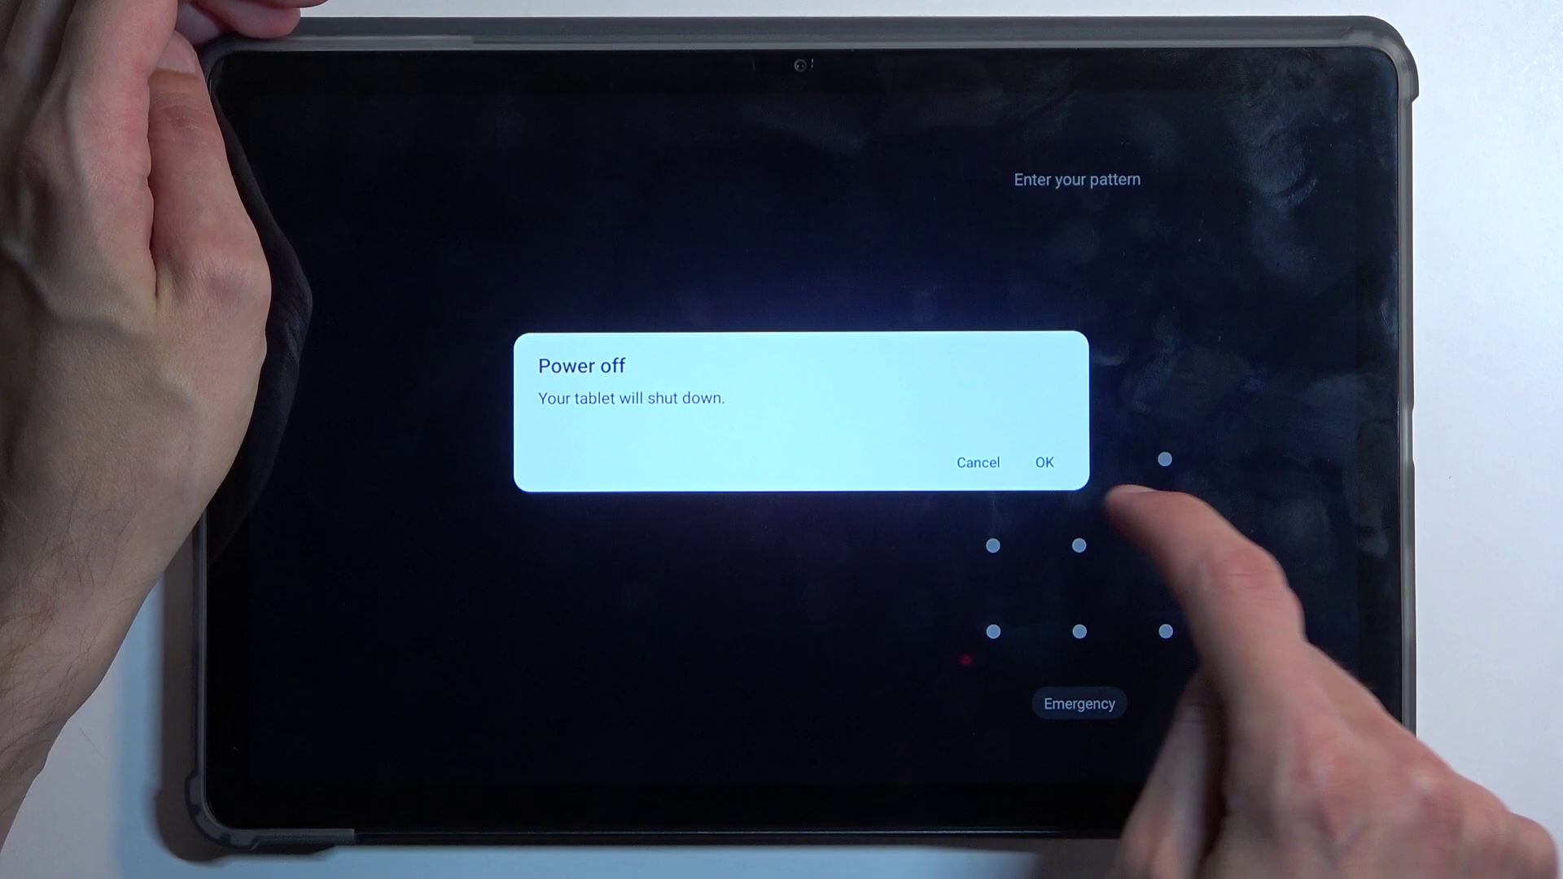
left_click(1044, 461)
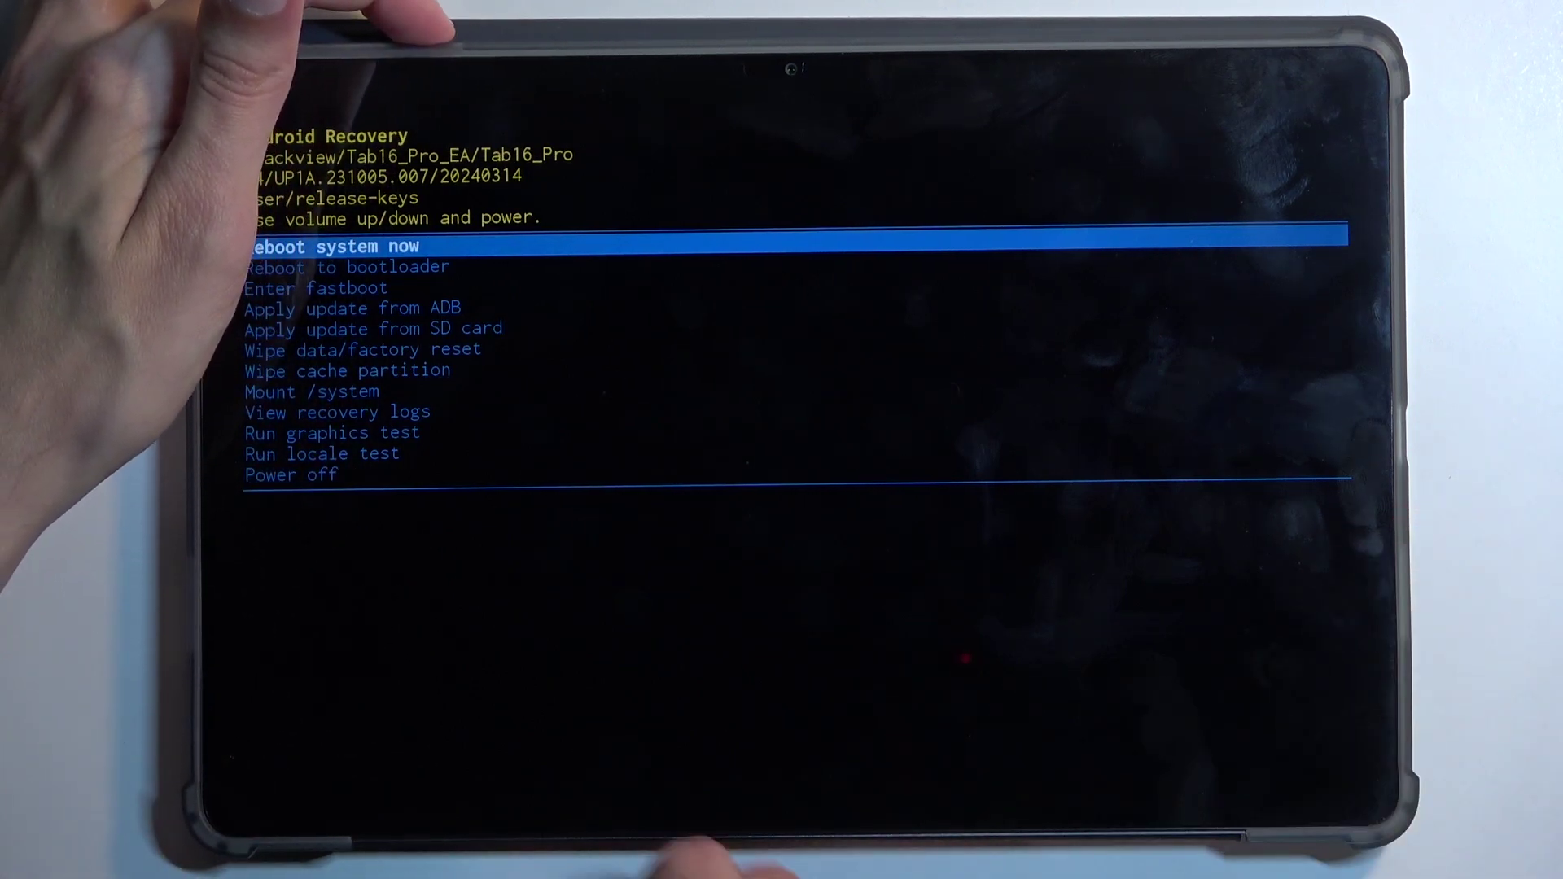
Choose Wipe data/factory reset in Recovery and move to Factory data reset
key("Down")
key("Down")
key("Down")
key("Down")
key("Down")
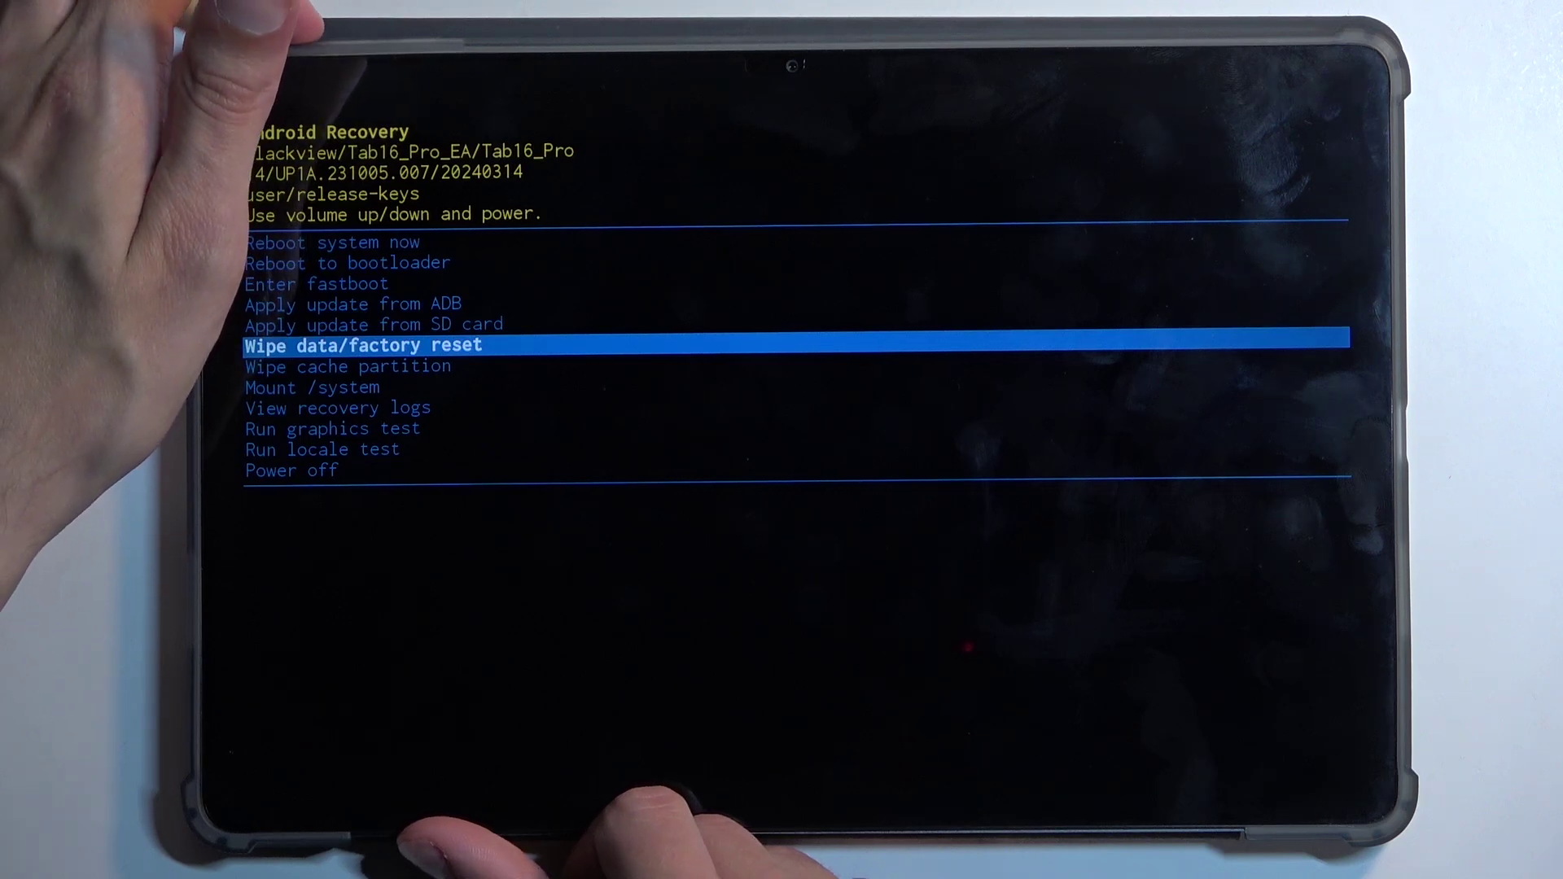
key("Return")
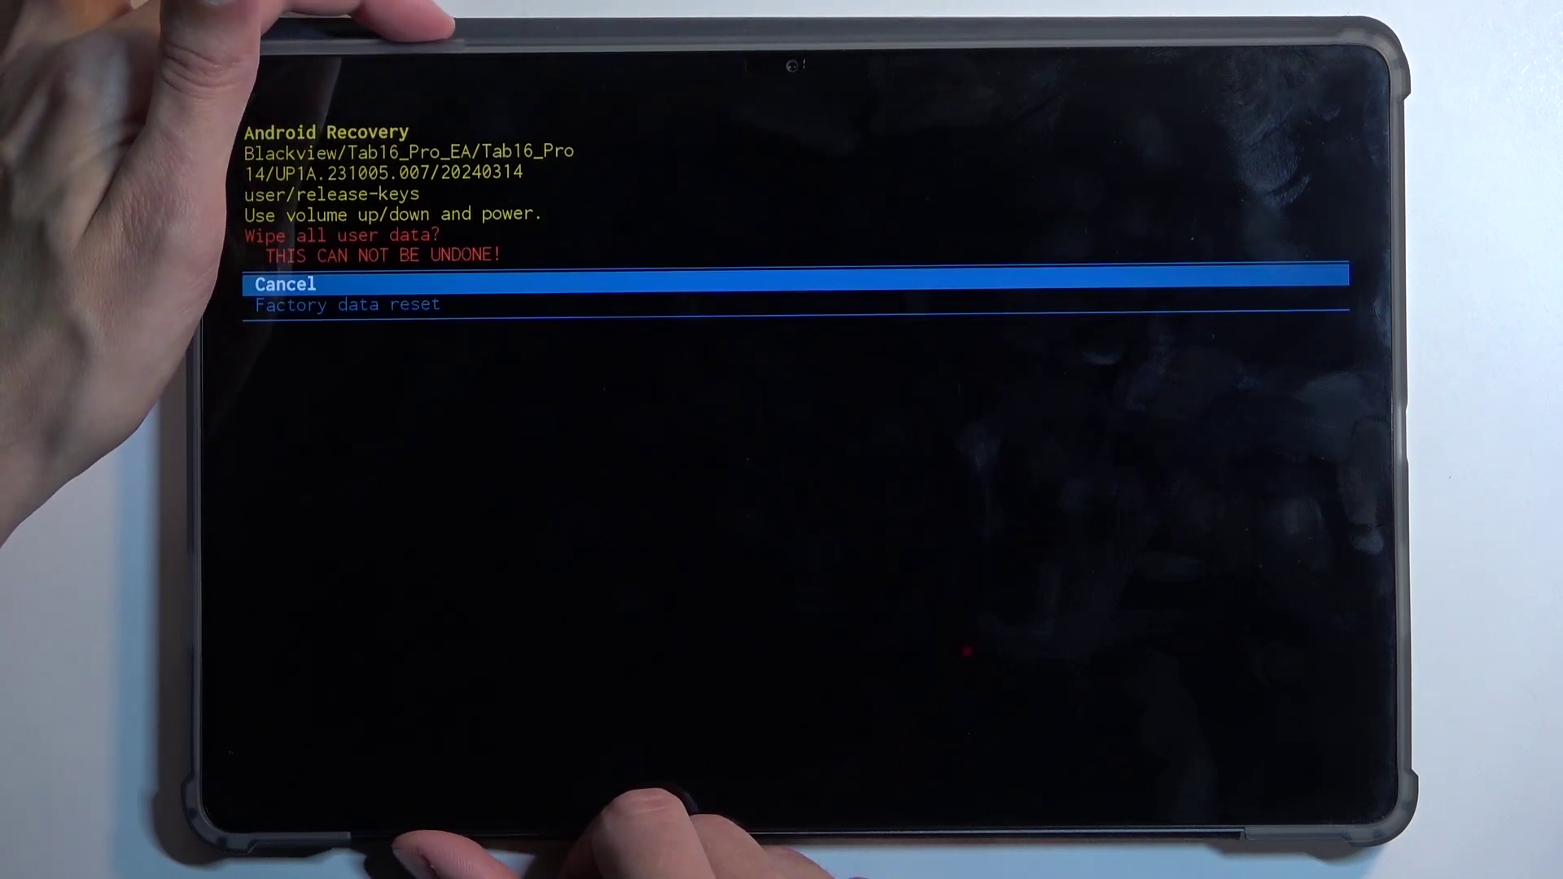
key("Down")
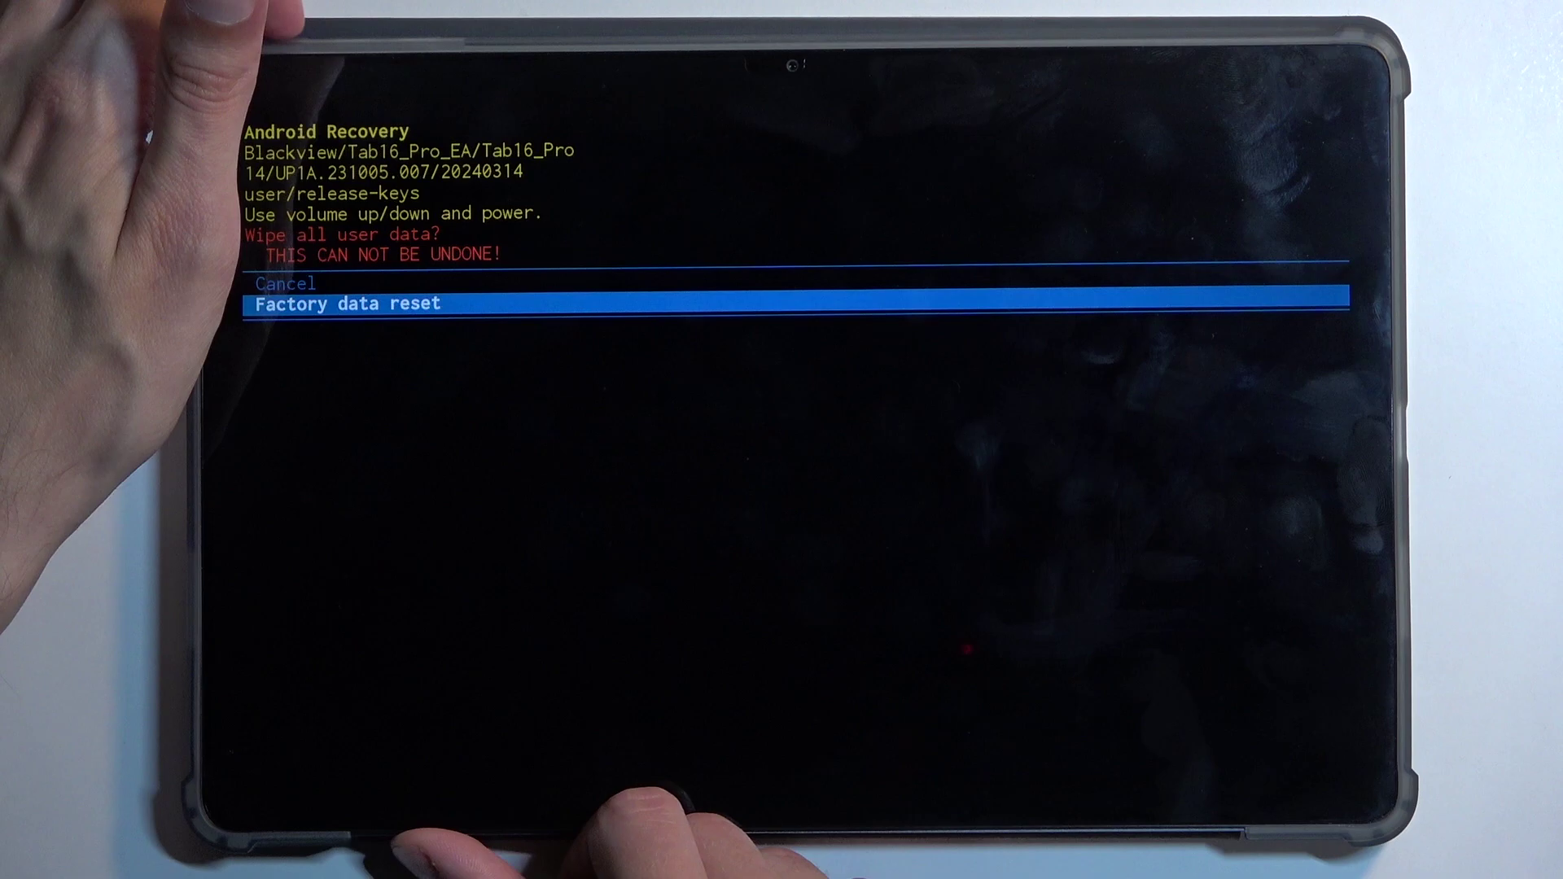
Confirm Factory data reset so Recovery wipes and formats the data partition
key("Return")
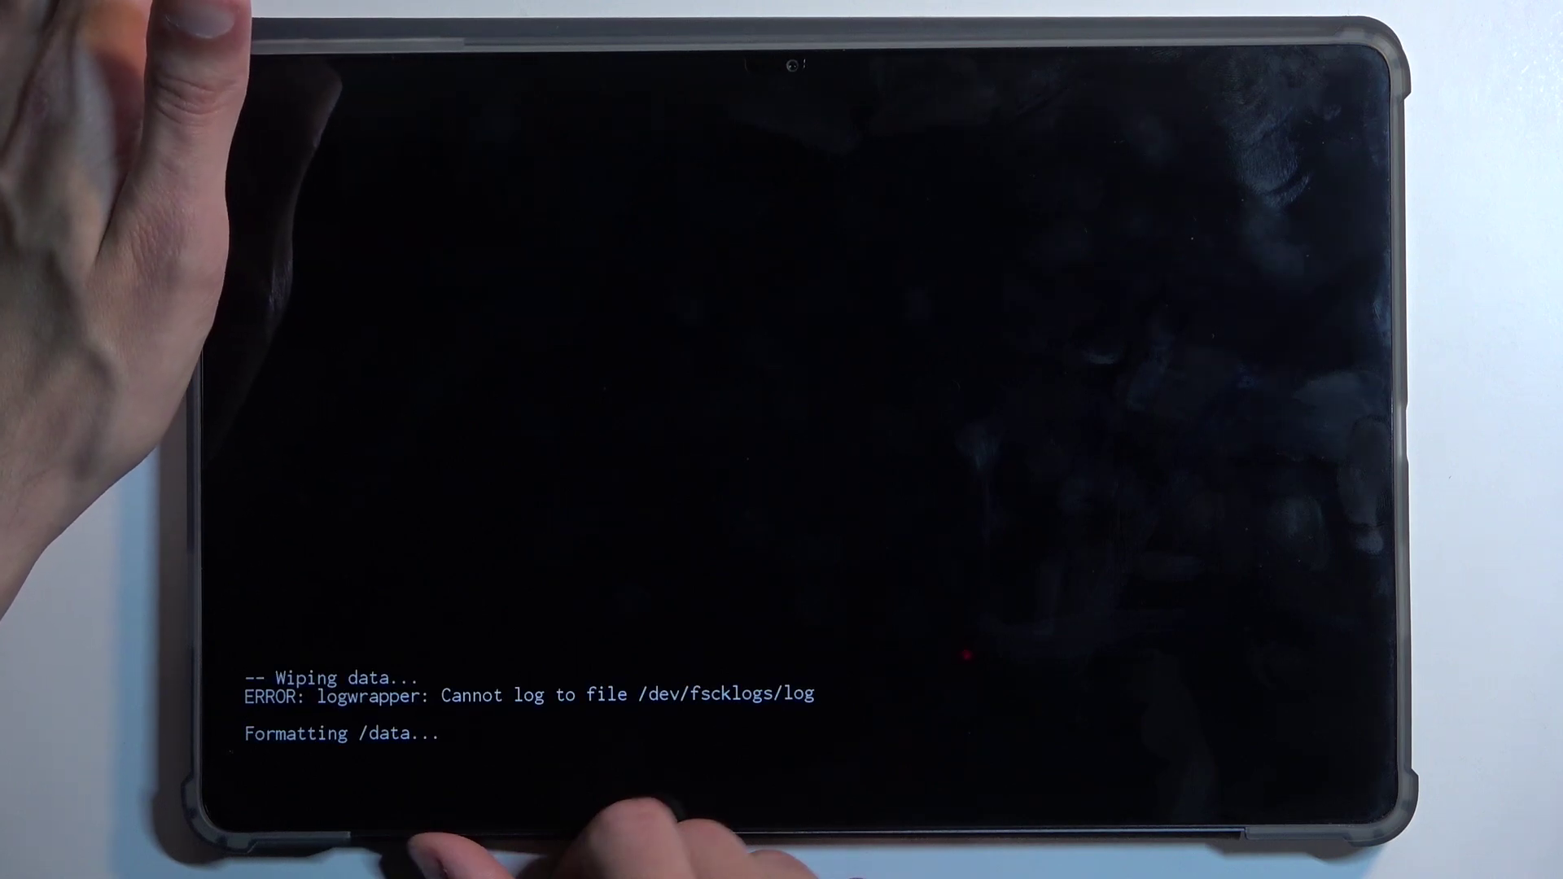